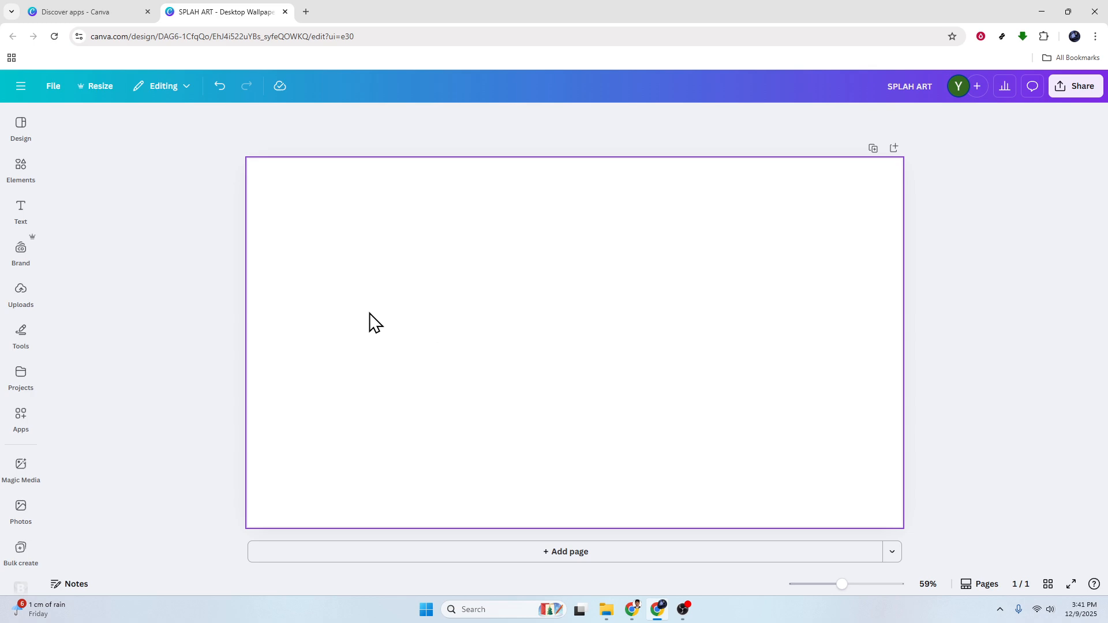
Add a heading to the blank page with the text "WAVING TEXT"
left_click(22, 215)
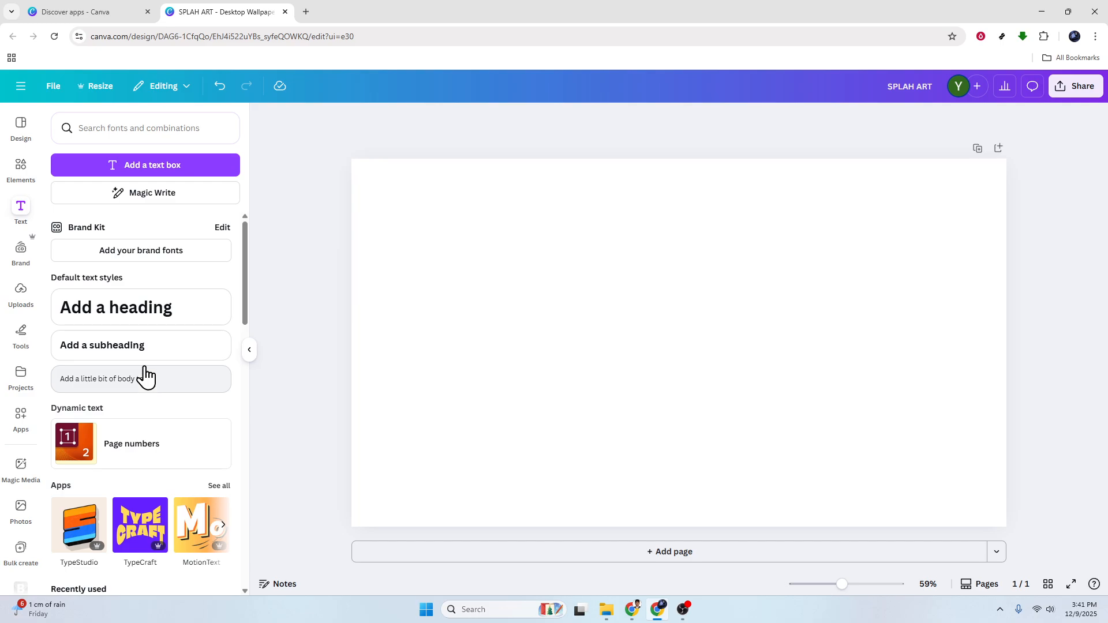
left_click(138, 316)
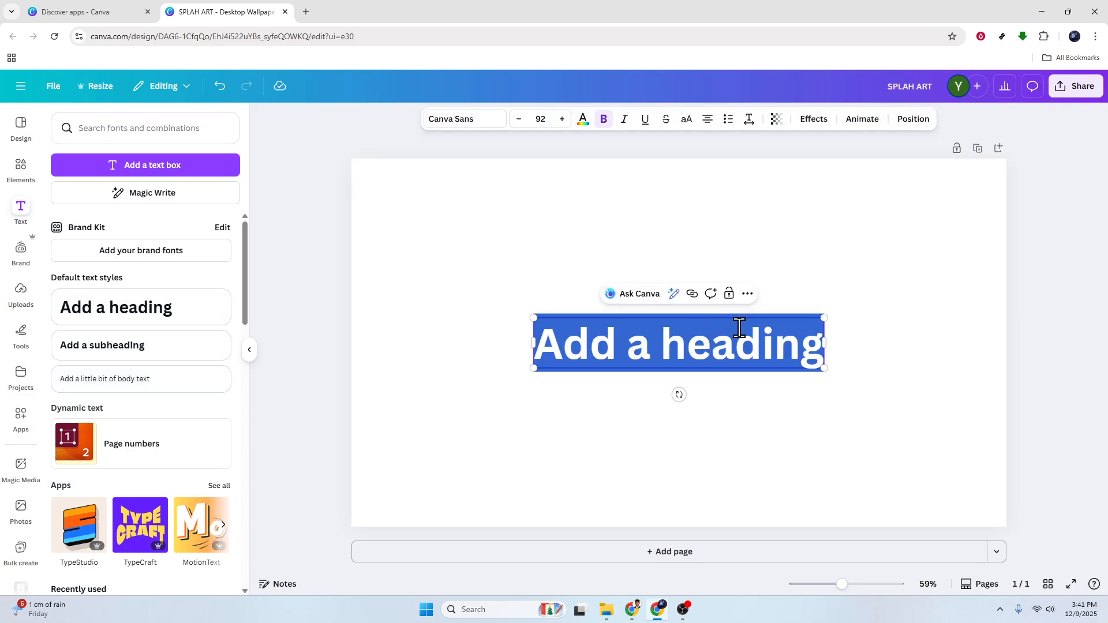
type("W")
key("BackSpace")
type("WAVI")
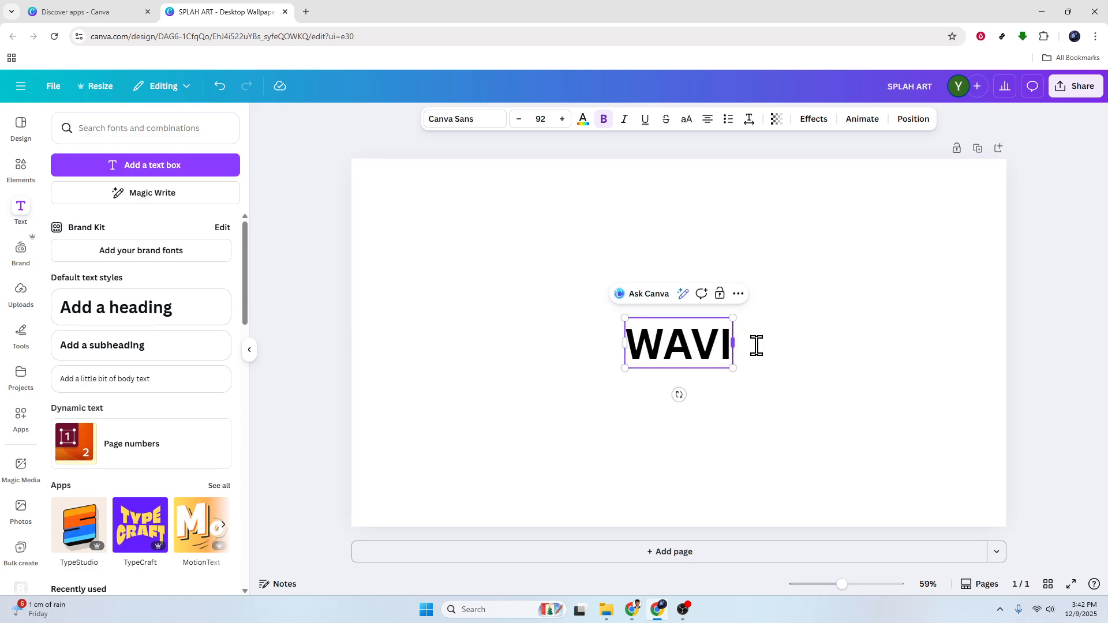
type("NG TEXT")
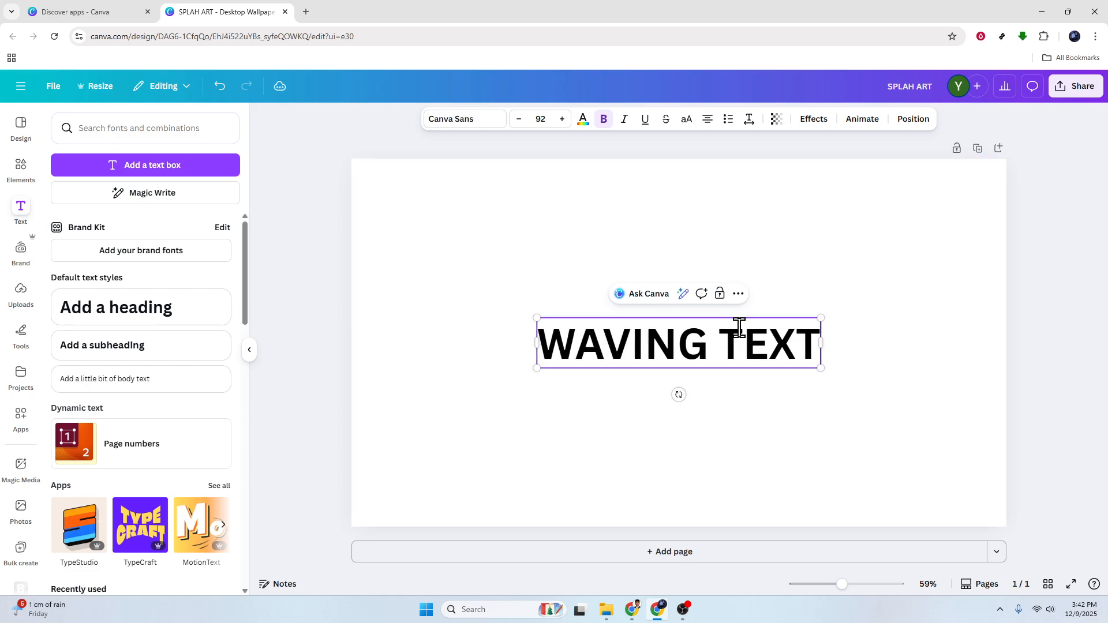
Enlarge the heading to a font size of about 118 and position it slightly above the page's centre
left_click(680, 330)
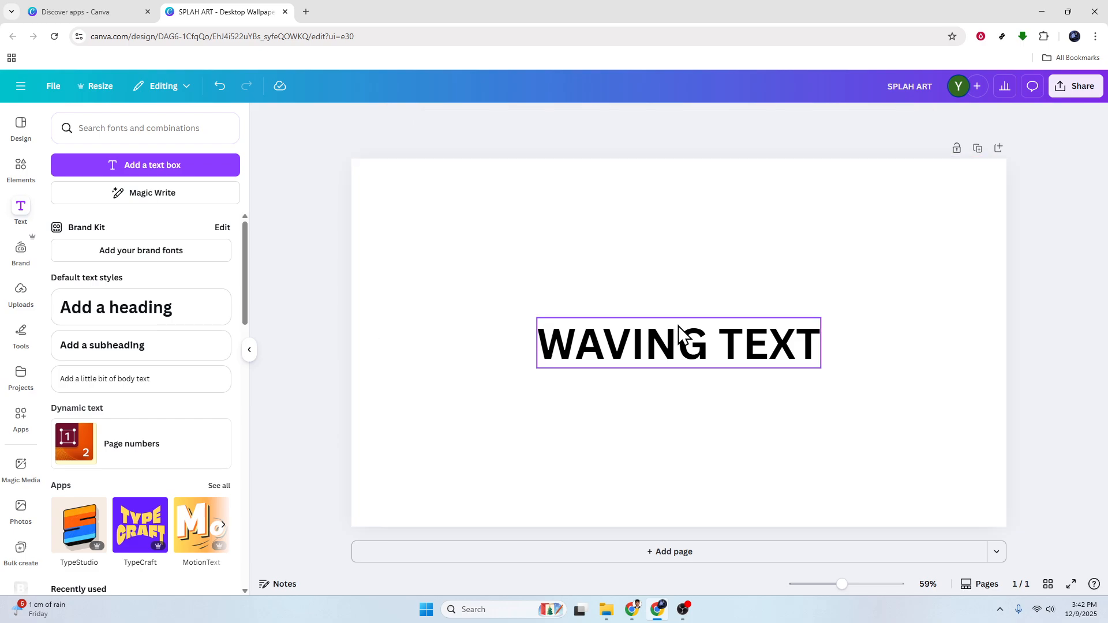
left_click_drag(837, 311, 901, 293)
left_click_drag(822, 352, 777, 318)
left_click(300, 379)
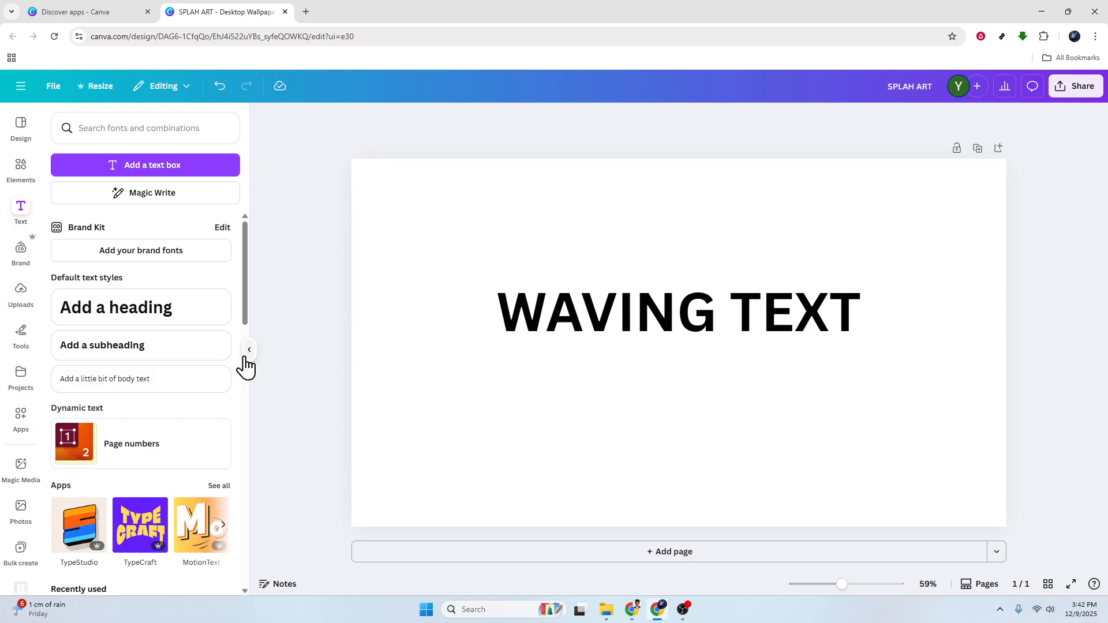
Set the heading's font size to 130, keeping it bold
left_click(664, 326)
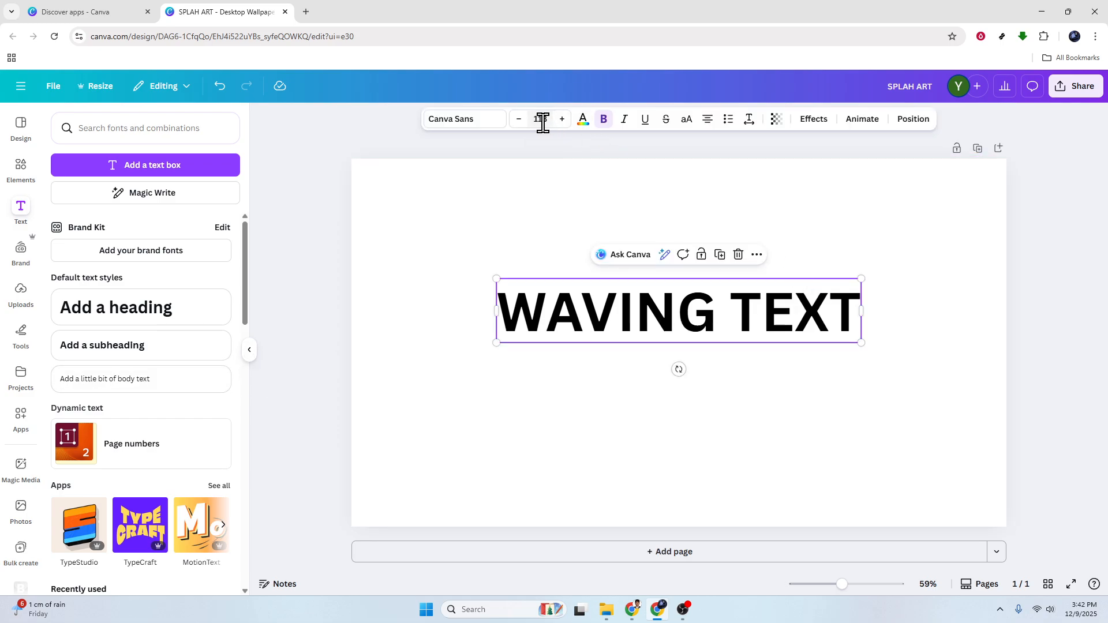
left_click(602, 121)
left_click(603, 122)
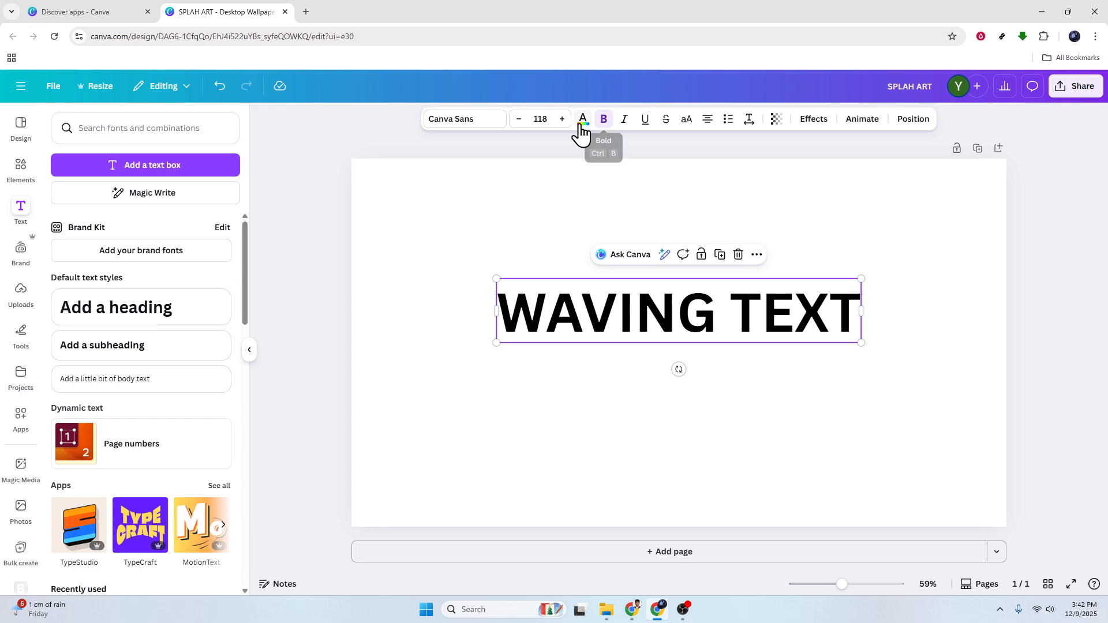
left_click(562, 119)
left_click(562, 118)
left_click(563, 119)
left_click(562, 119)
left_click(562, 118)
left_click(562, 119)
left_click(563, 119)
left_click(562, 119)
left_click(563, 119)
left_click(562, 119)
left_click(562, 119)
left_click(562, 119)
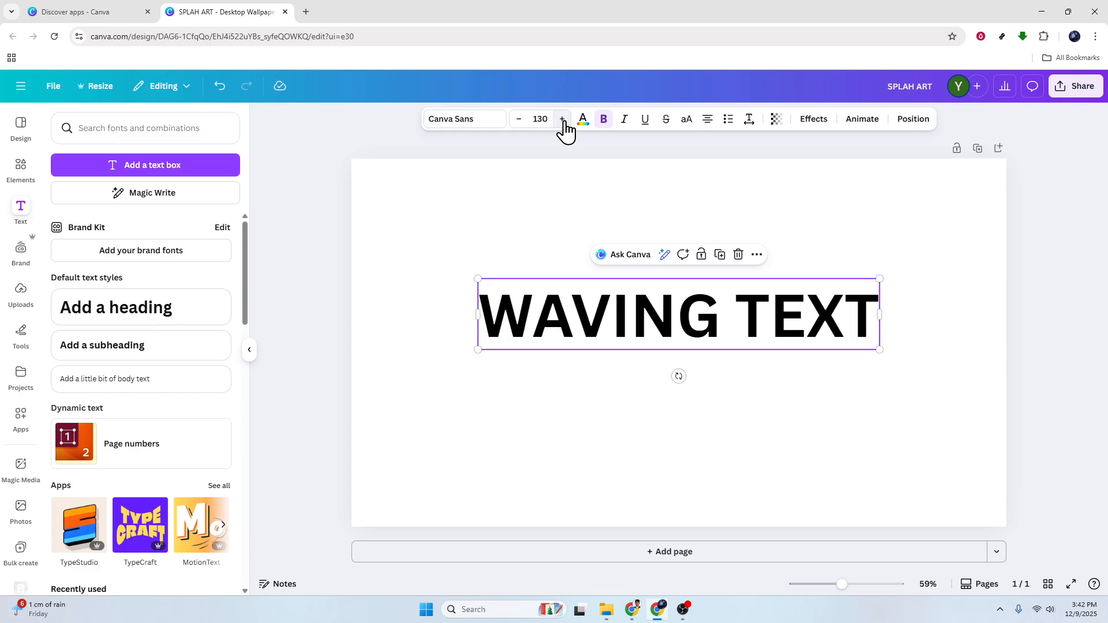
Apply the Curve shape effect to the "WAVING TEXT" heading
left_click(568, 317)
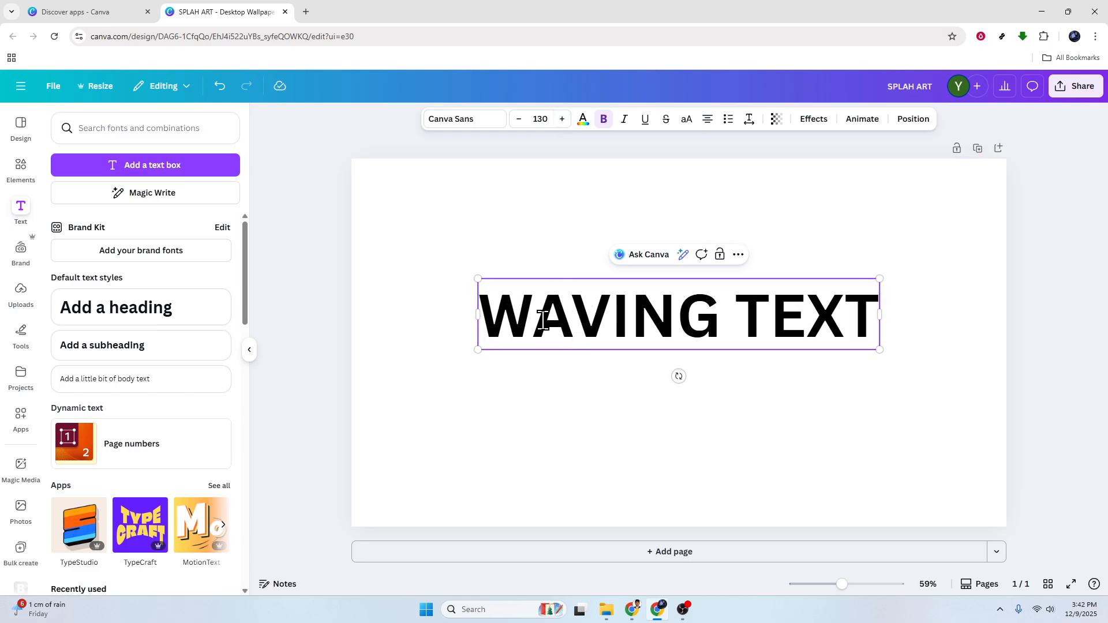
left_click(645, 433)
left_click(646, 328)
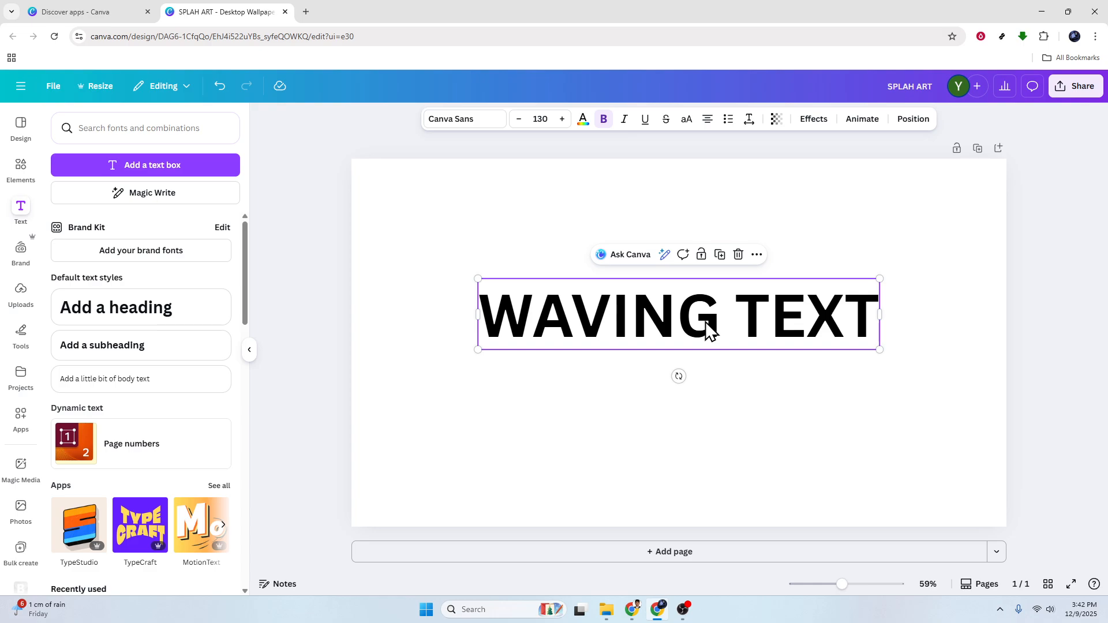
left_click(815, 120)
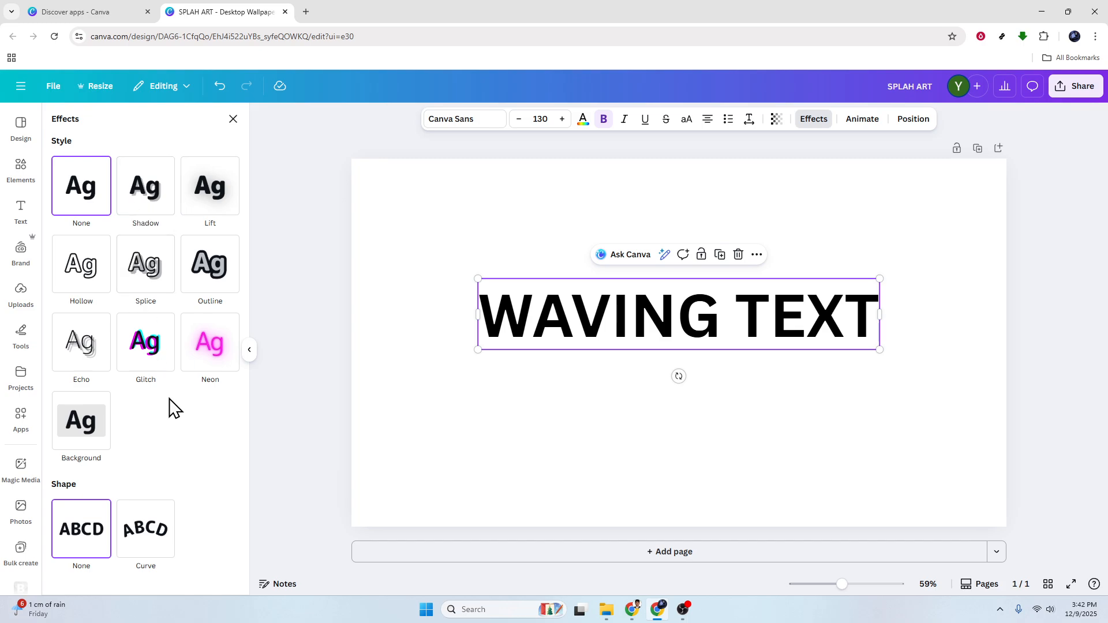
left_click(128, 536)
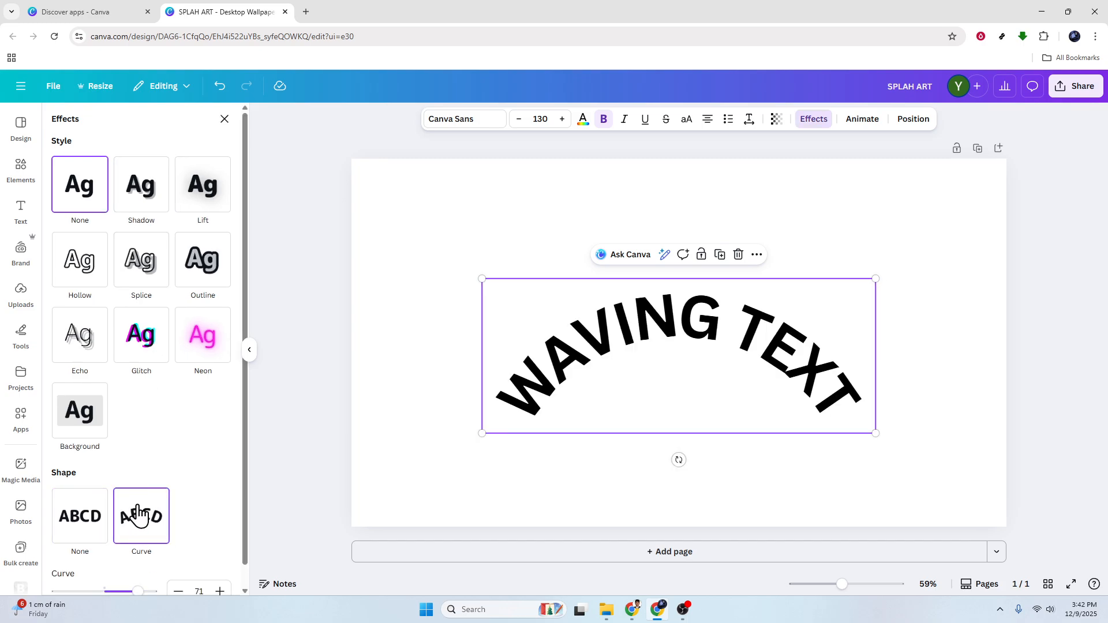
Set the heading's Curve amount to 14 for a gentle arch
scroll(136, 513, "down", 1)
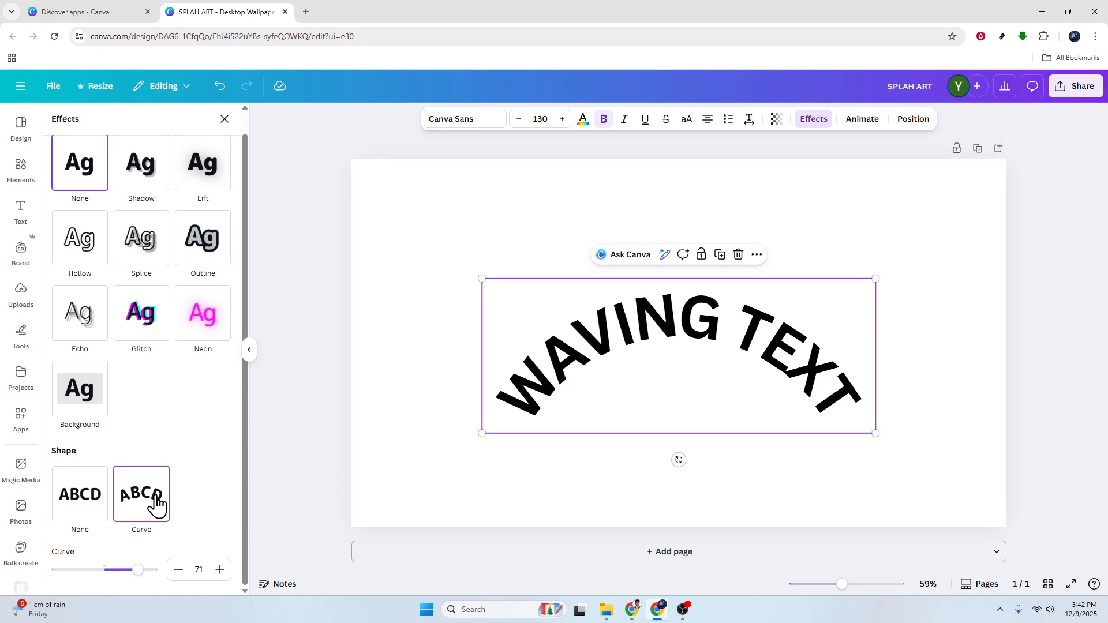
left_click_drag(137, 570, 110, 571)
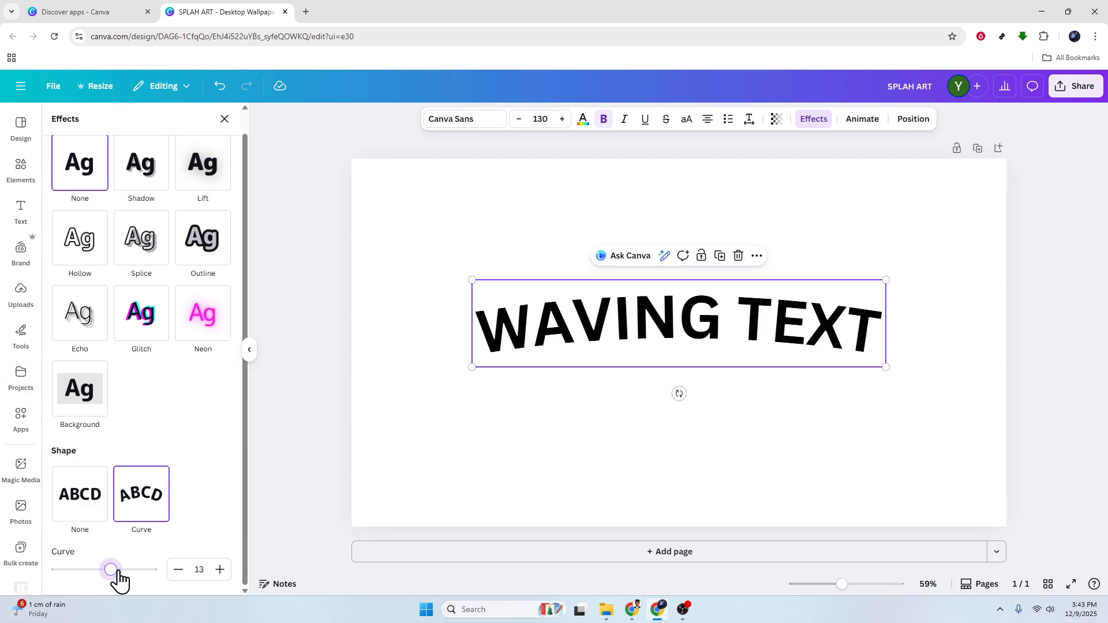
mouse_move(111, 570)
left_mouse_down()
mouse_move(95, 570)
mouse_move(112, 569)
left_mouse_up()
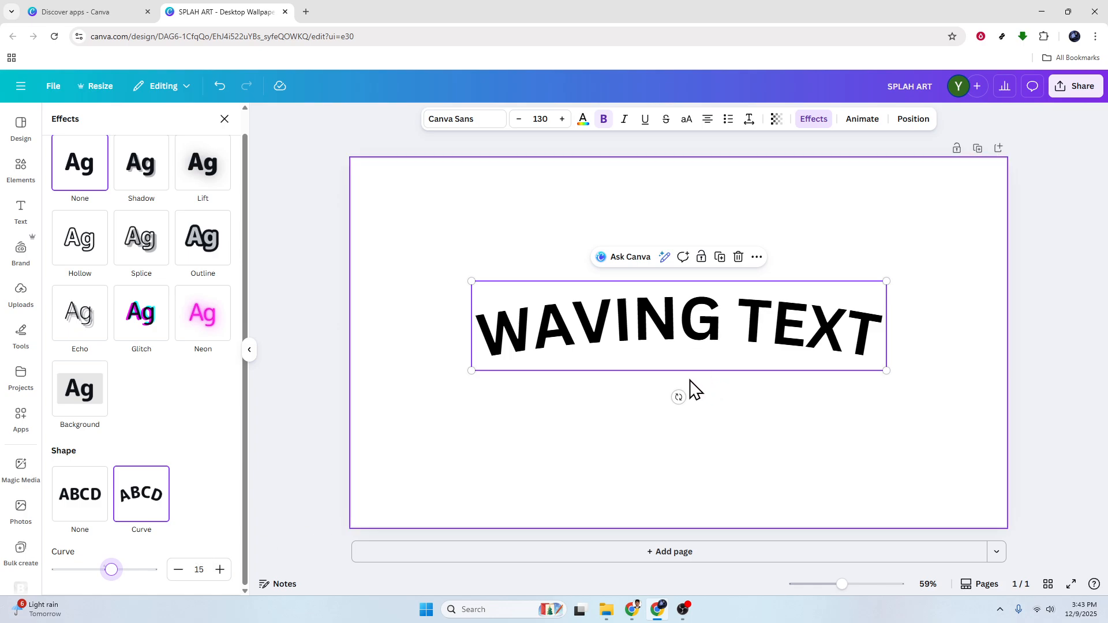
scroll(693, 388, "up", 3)
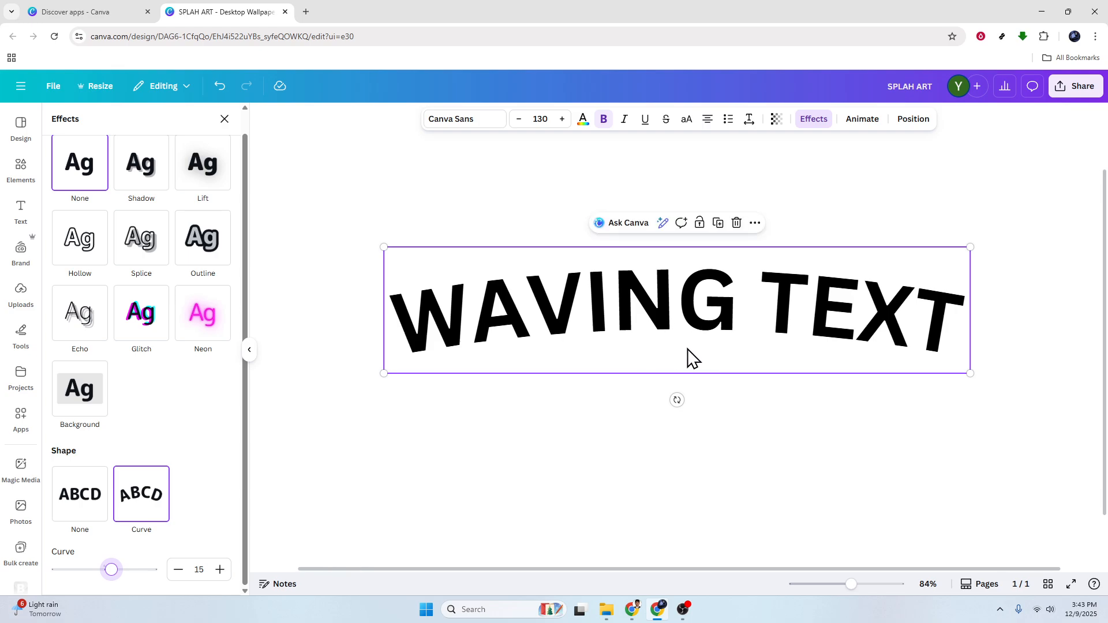
scroll(690, 360, "down", 3)
scroll(577, 407, "up", 1)
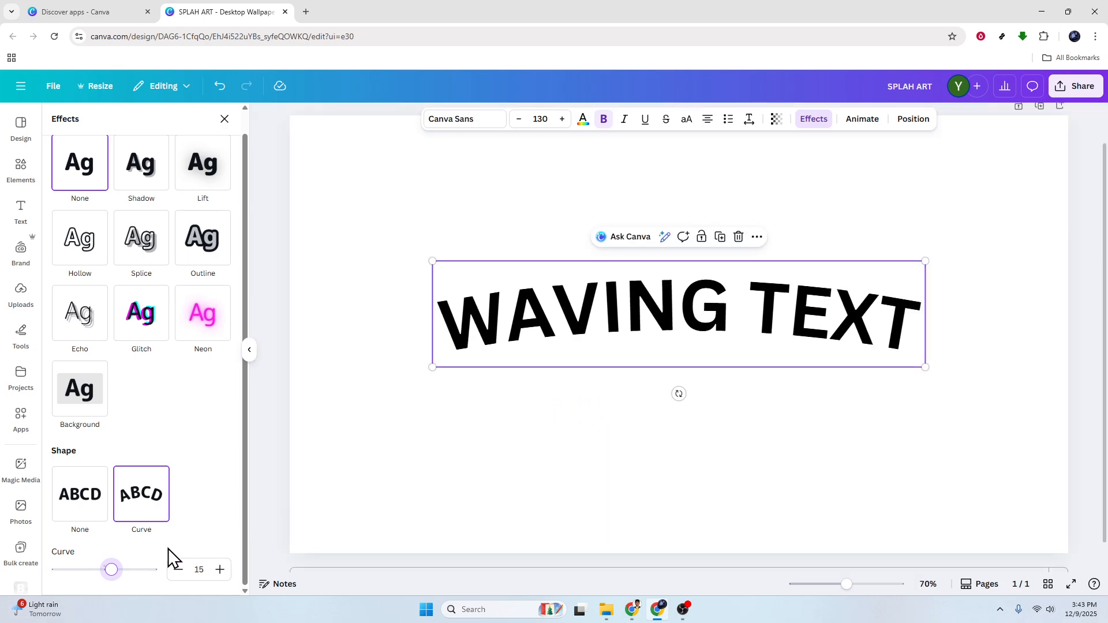
left_click_drag(111, 569, 111, 571)
scroll(549, 418, "down", 1)
scroll(606, 398, "up", 1)
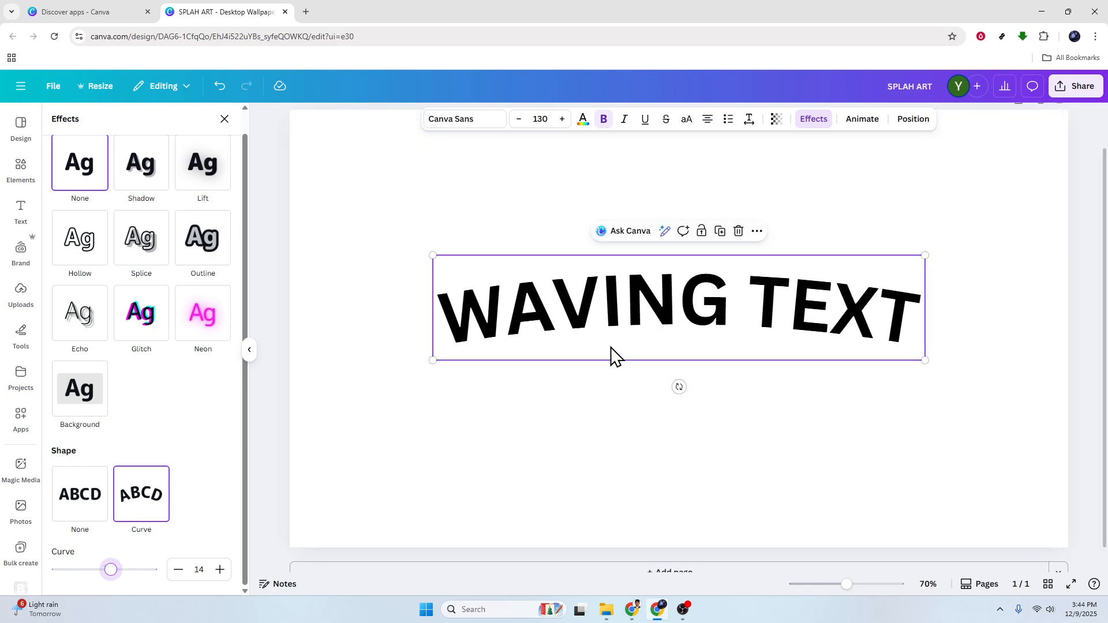
Reselect the curved heading and review its Curve shape setting in the text effects
left_click(733, 319)
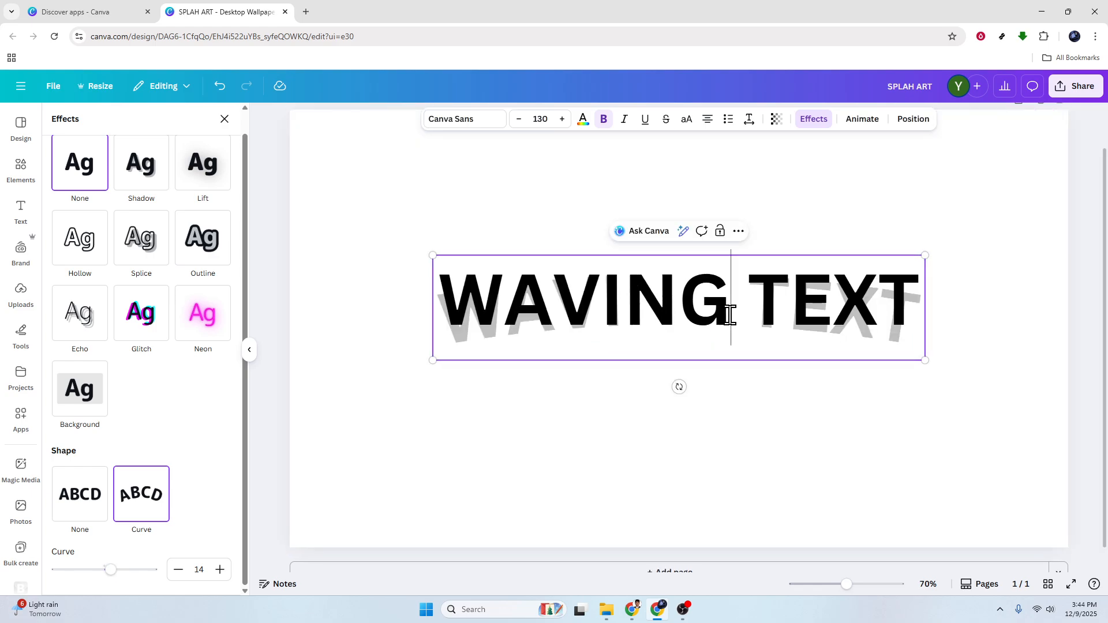
left_click(640, 413)
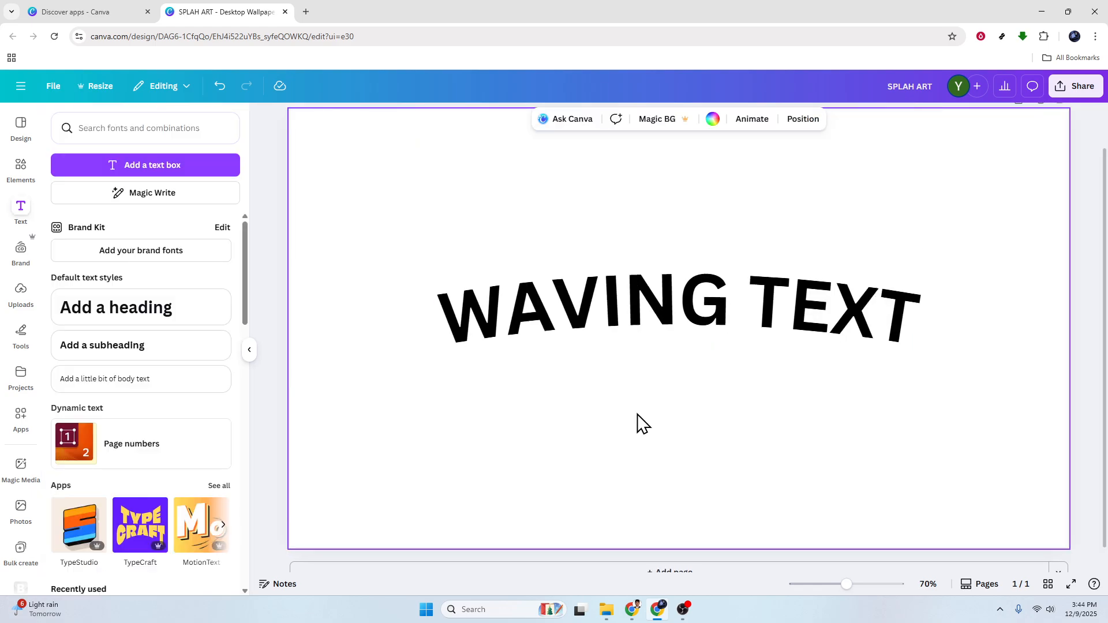
left_click(526, 330)
left_click(811, 120)
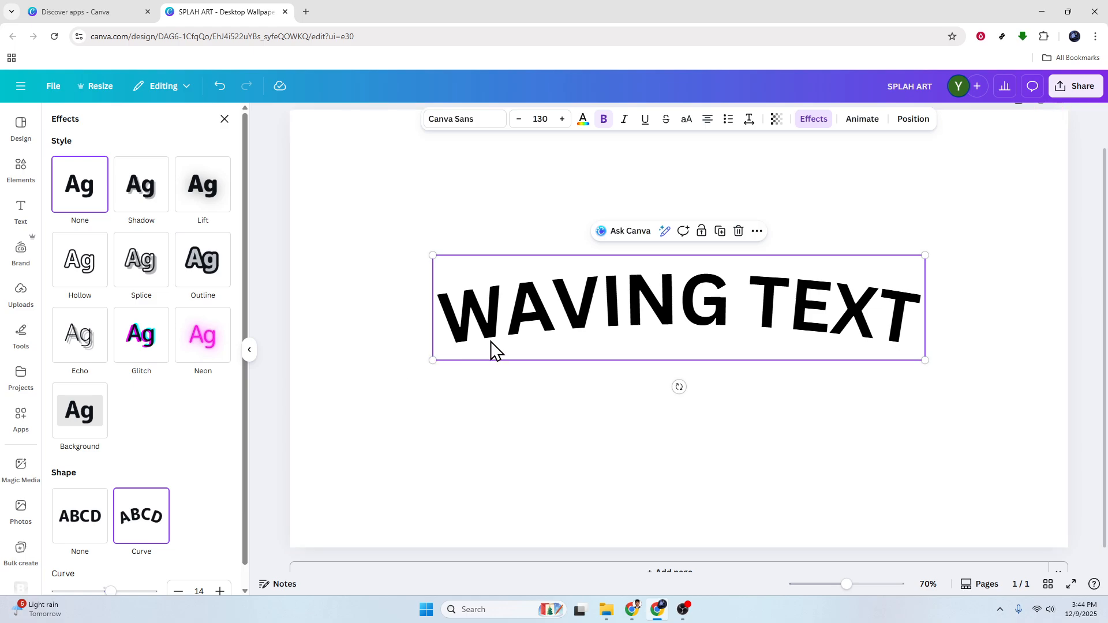
scroll(225, 452, "down", 1)
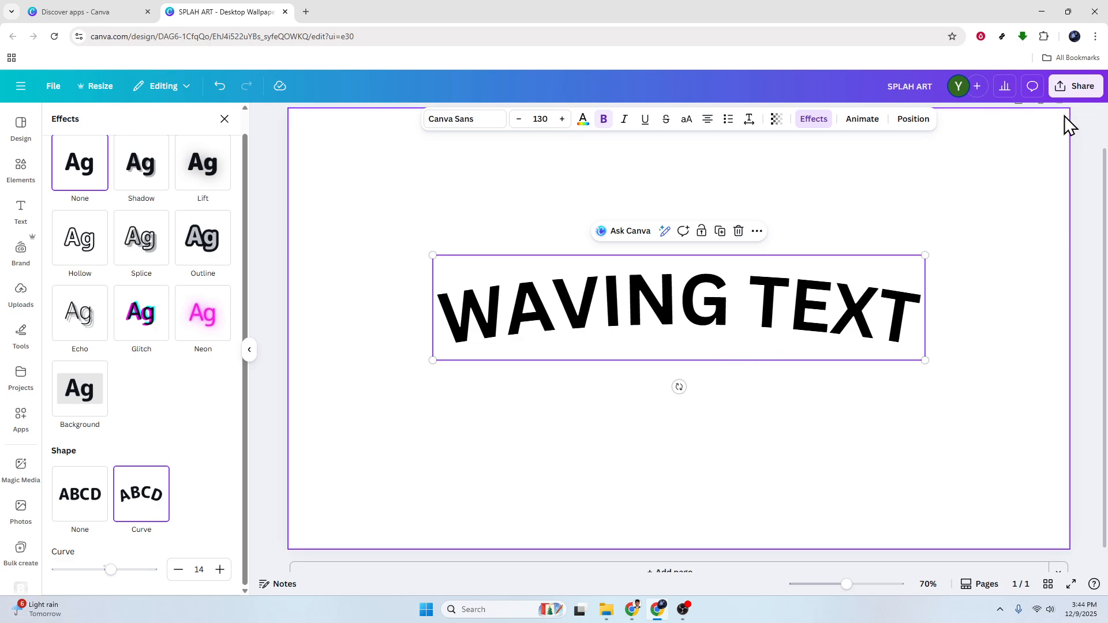
Examine the design's download options, close them without downloading, and collapse the side panel
left_click(1080, 92)
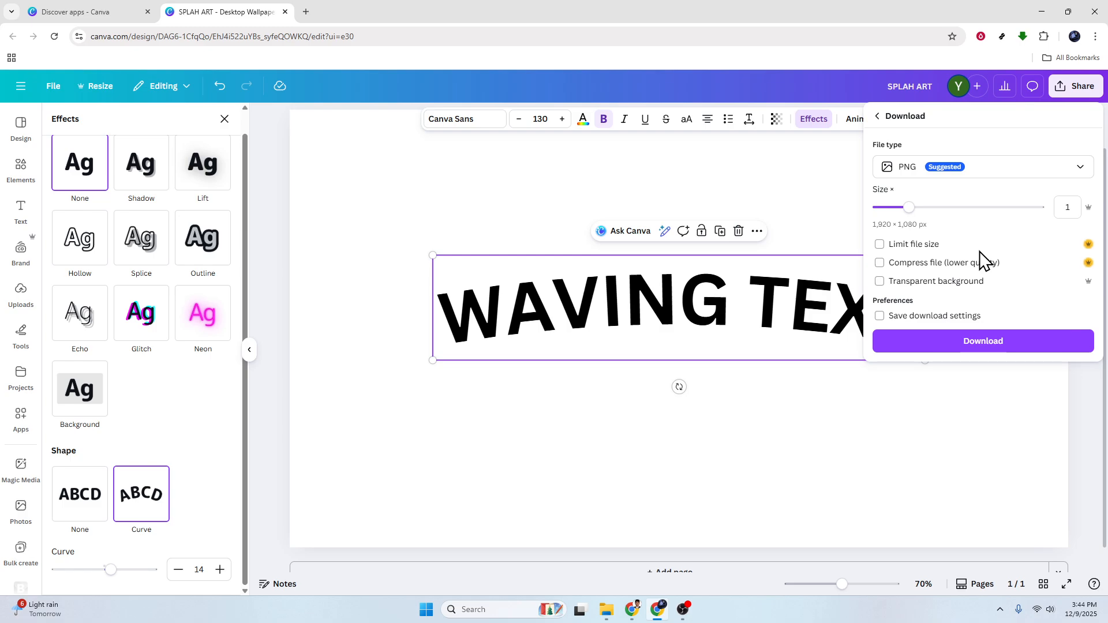
left_click(1044, 398)
left_click(250, 350)
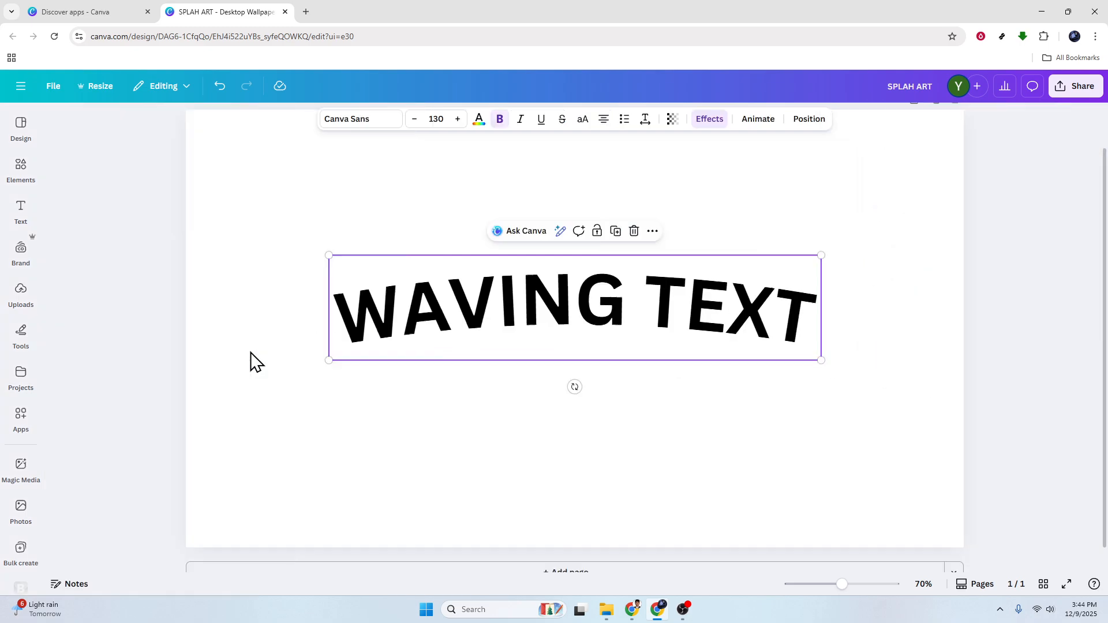